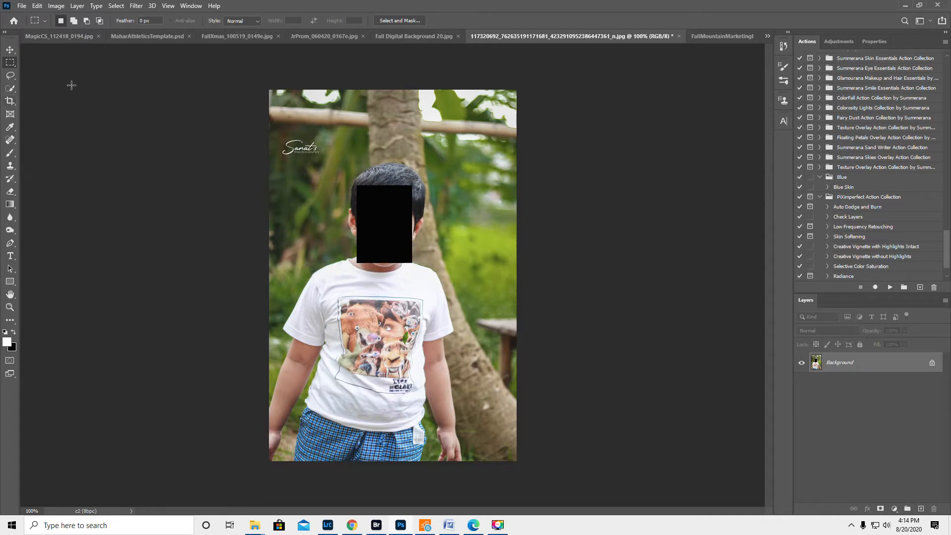
- Cut the boy out onto a new masked layer using Select Subject, with the hair edges refined in Select and Mask
{"action": "left_click", "coordinate": [12, 90]}
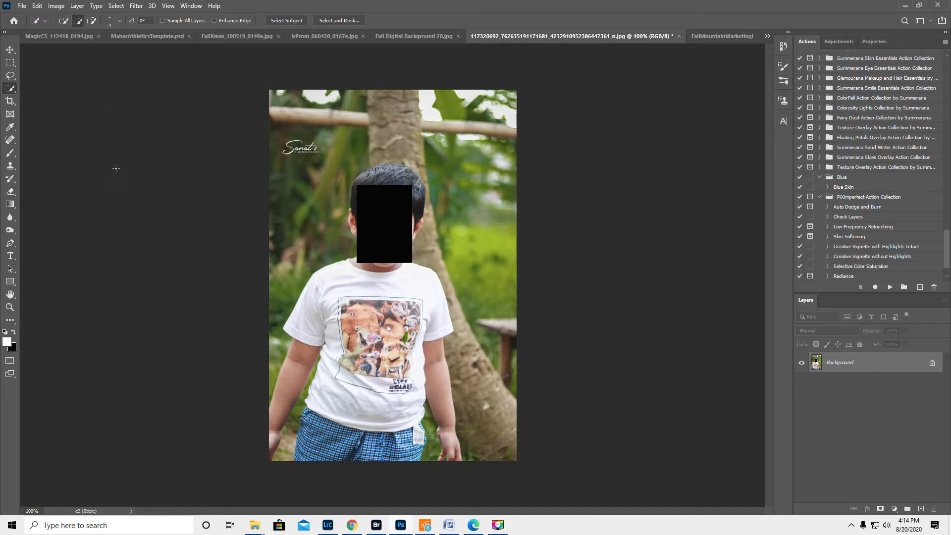
{"action": "left_click", "coordinate": [281, 20]}
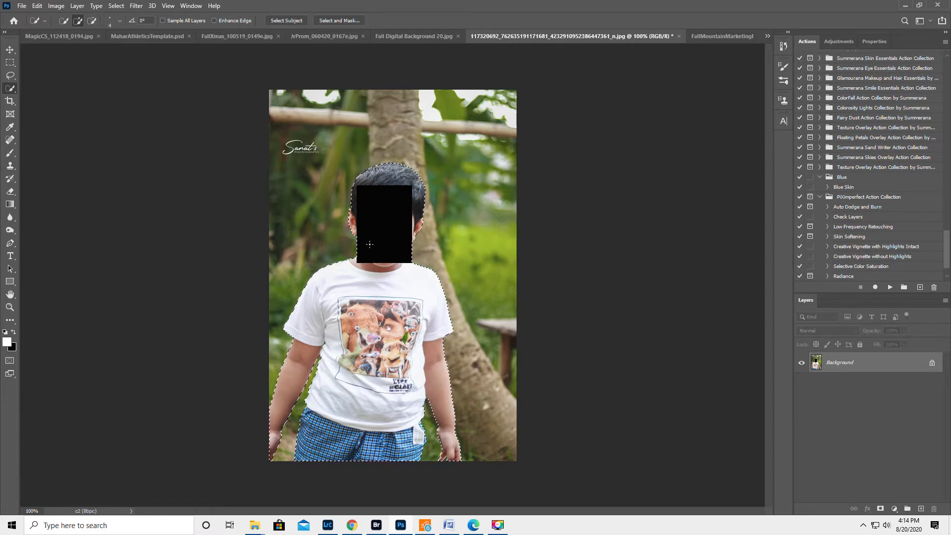
{"action": "left_click", "coordinate": [335, 21]}
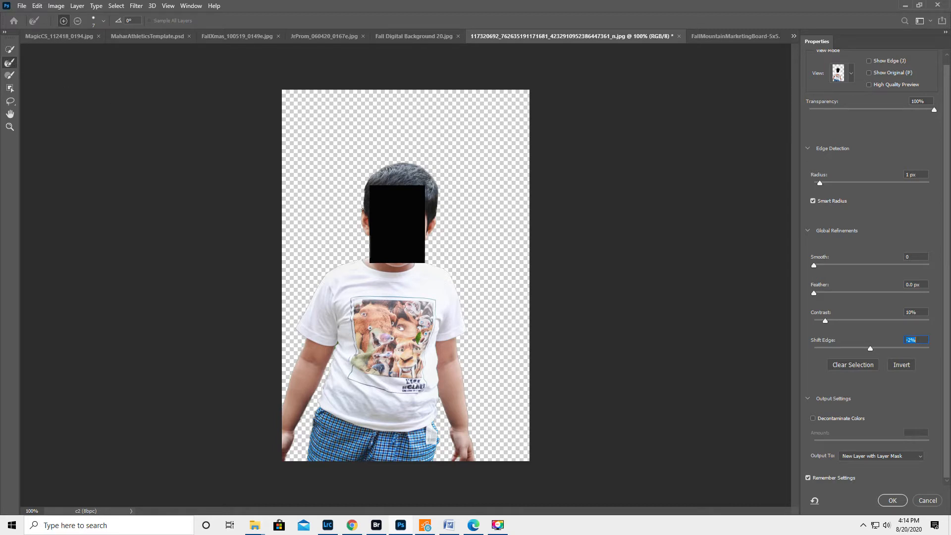
{"action": "left_click_drag", "start_coordinate": [362, 213], "coordinate": [363, 206]}
{"action": "mouse_move", "coordinate": [374, 173]}
{"action": "left_mouse_down"}
{"action": "mouse_move", "coordinate": [401, 162]}
{"action": "mouse_move", "coordinate": [428, 169]}
{"action": "mouse_move", "coordinate": [436, 217]}
{"action": "mouse_move", "coordinate": [437, 181]}
{"action": "left_mouse_up"}
{"action": "left_click", "coordinate": [893, 501]}
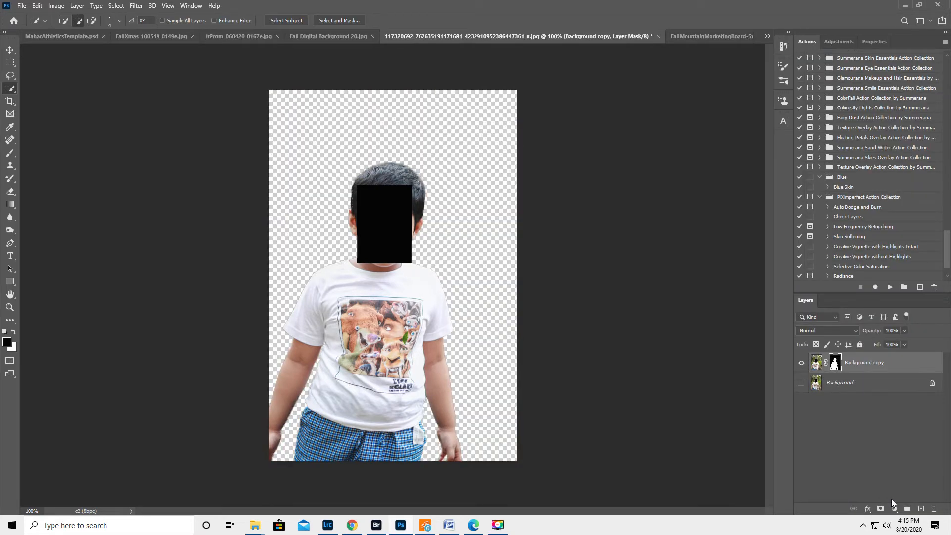
- Add a Solid Color fill layer in blue #349ad4 directly above the original Background layer
{"action": "left_click", "coordinate": [871, 384]}
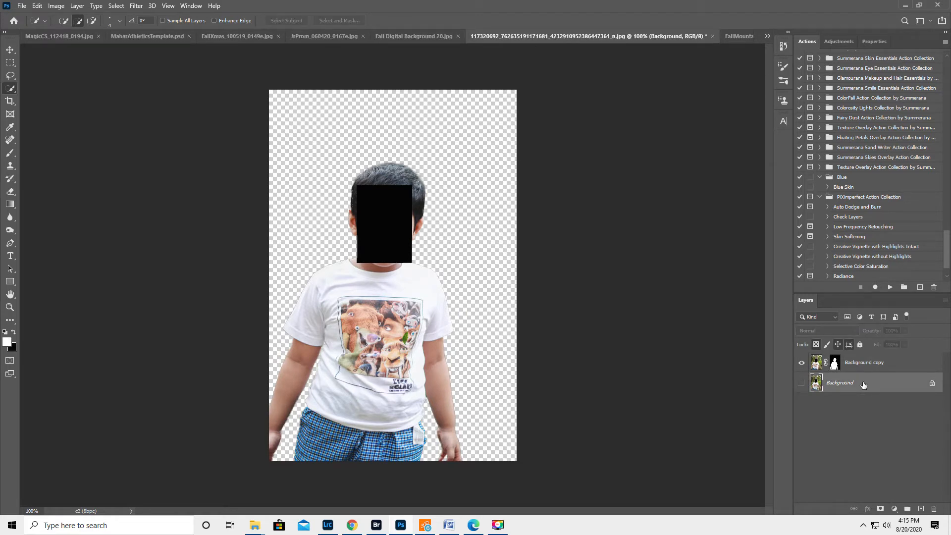
{"action": "left_click", "coordinate": [895, 510]}
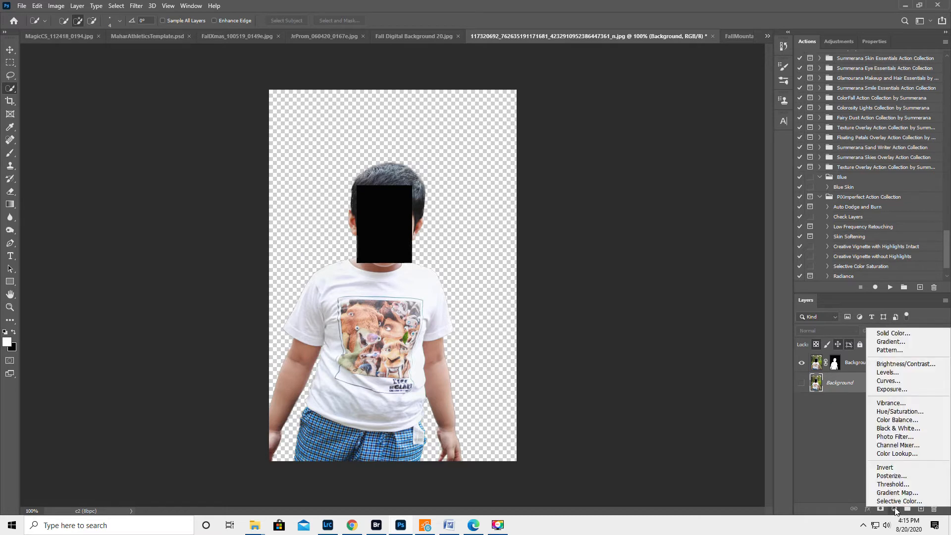
{"action": "left_click", "coordinate": [885, 331]}
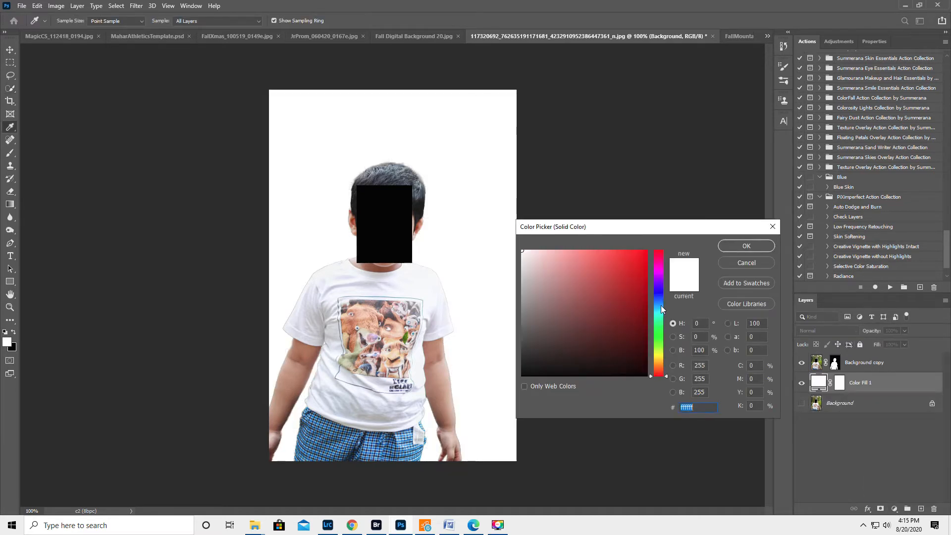
{"action": "left_click", "coordinate": [660, 306]}
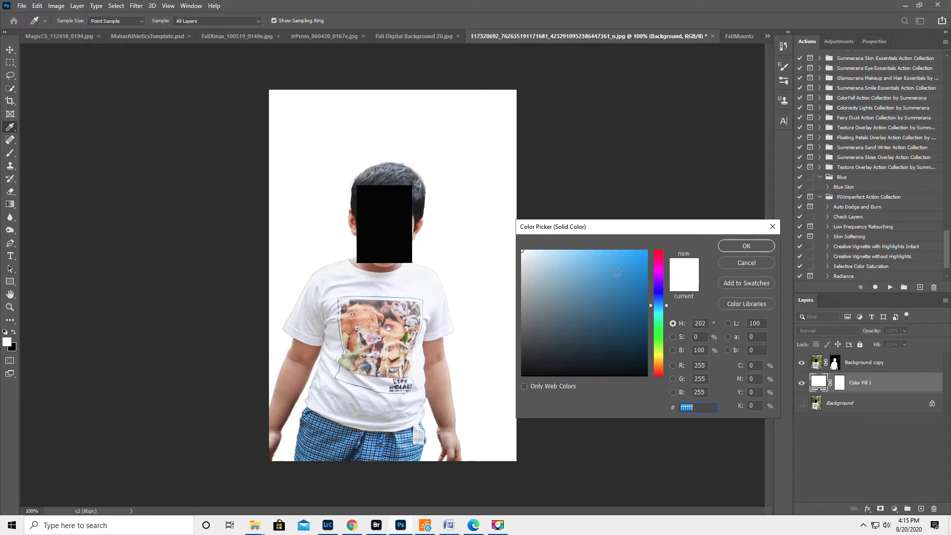
{"action": "left_click", "coordinate": [616, 273]}
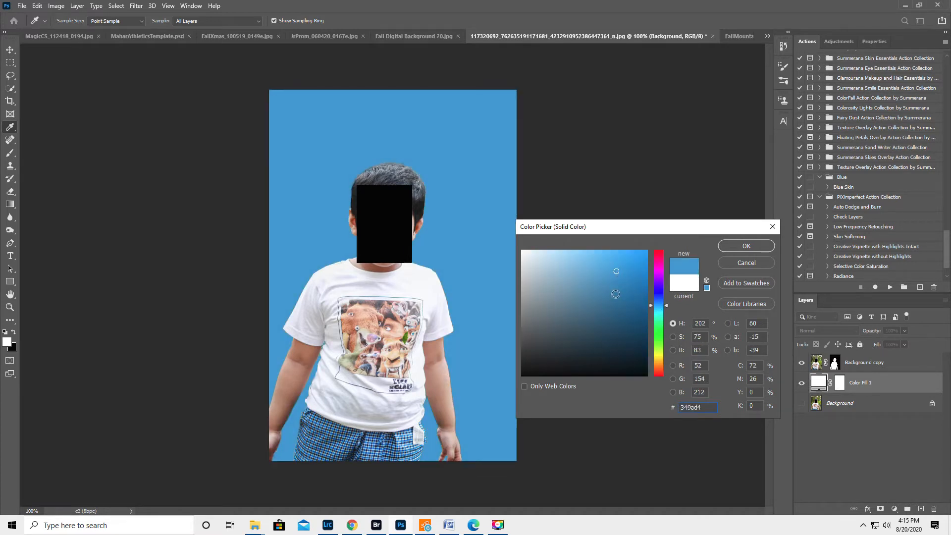
{"action": "left_click", "coordinate": [736, 245]}
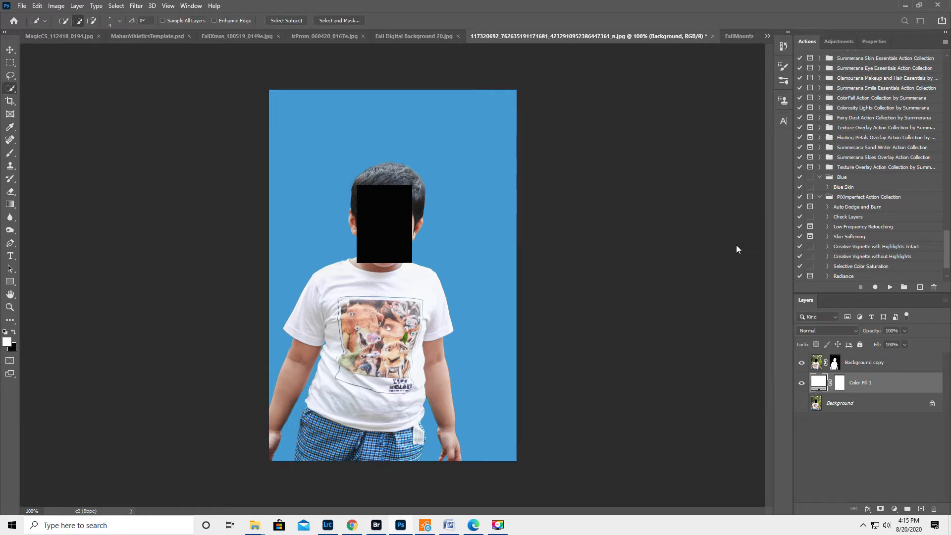
- Add a Gradient Fill layer above the blue fill, using the white-to-transparent gradient in Radial style
{"action": "left_click", "coordinate": [895, 509]}
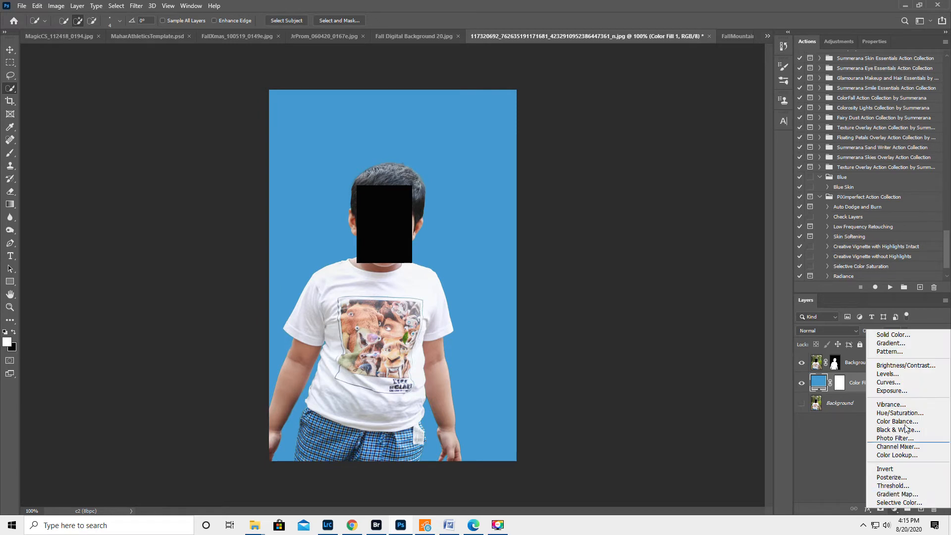
{"action": "left_click", "coordinate": [893, 345]}
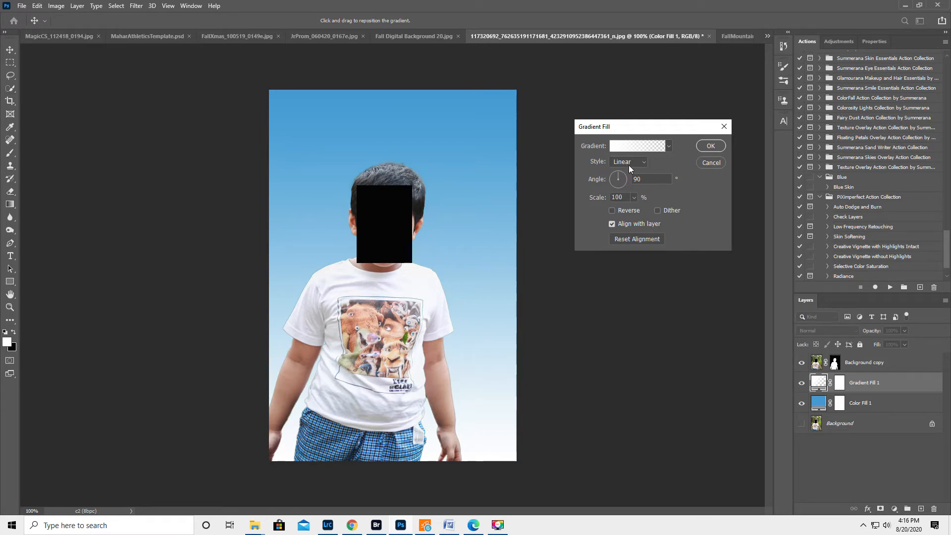
{"action": "left_click", "coordinate": [626, 160]}
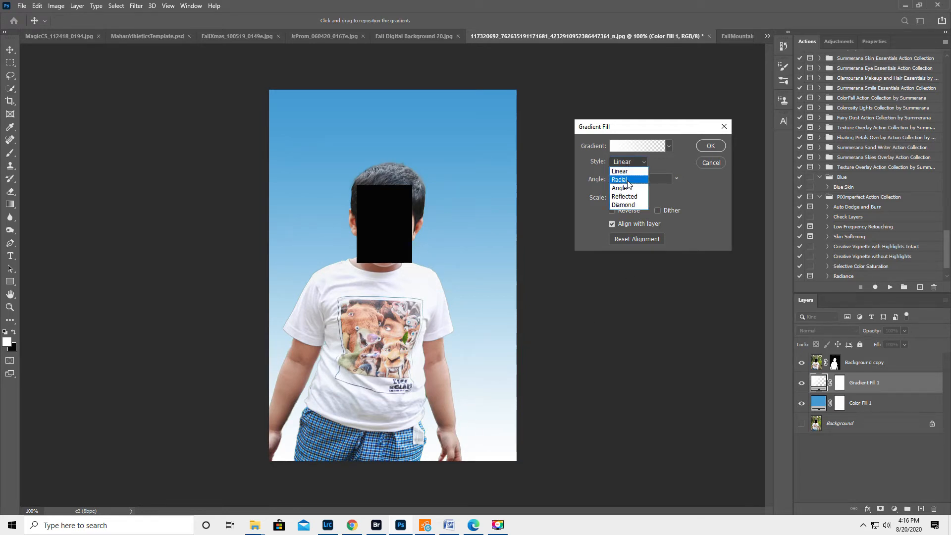
{"action": "left_click", "coordinate": [628, 181]}
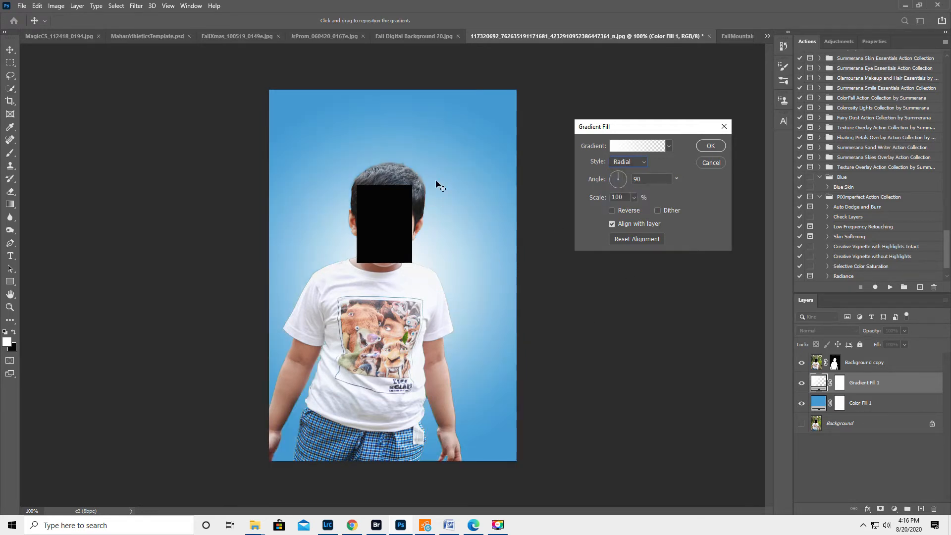
{"action": "left_click", "coordinate": [710, 146]}
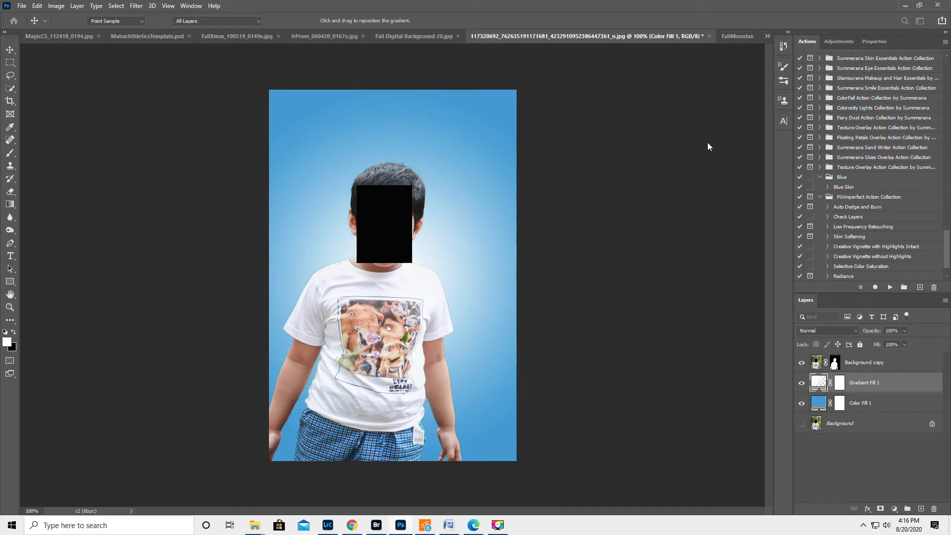
- Target the cutout layer's mask with the Brush tool, using a smaller brush suited to touching up the subject's edges
{"action": "key", "text": "w"}
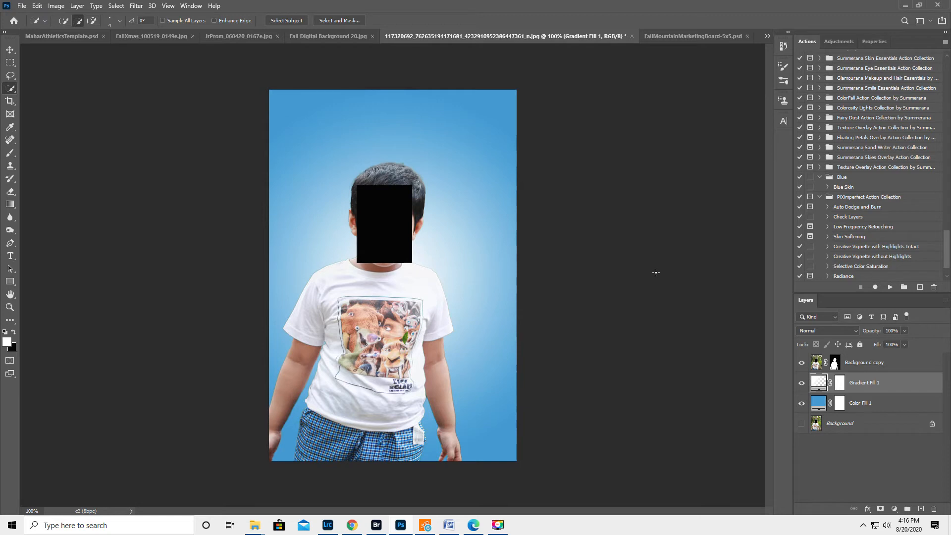
{"action": "left_click", "coordinate": [10, 307]}
{"action": "left_click", "coordinate": [385, 146]}
{"action": "left_click", "coordinate": [384, 146]}
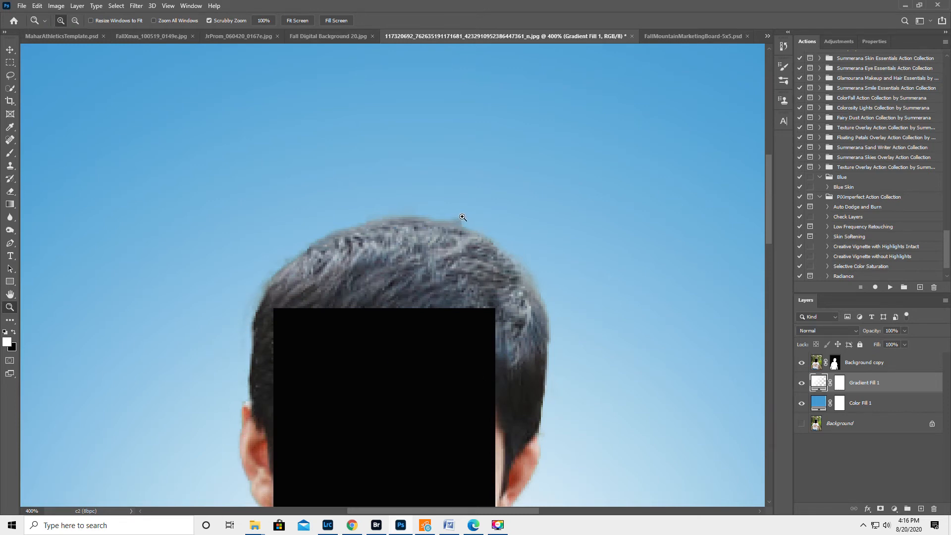
{"action": "left_click", "coordinate": [836, 363]}
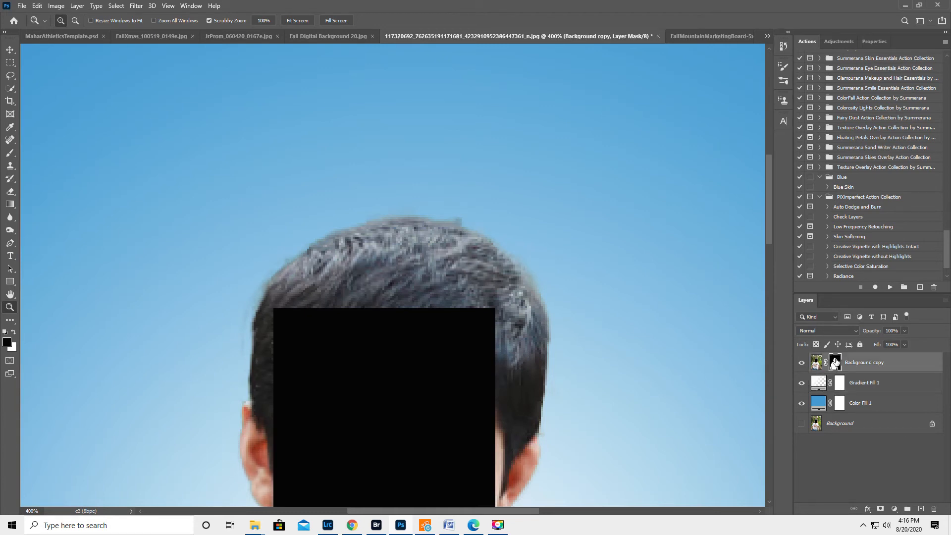
{"action": "left_click", "coordinate": [10, 153]}
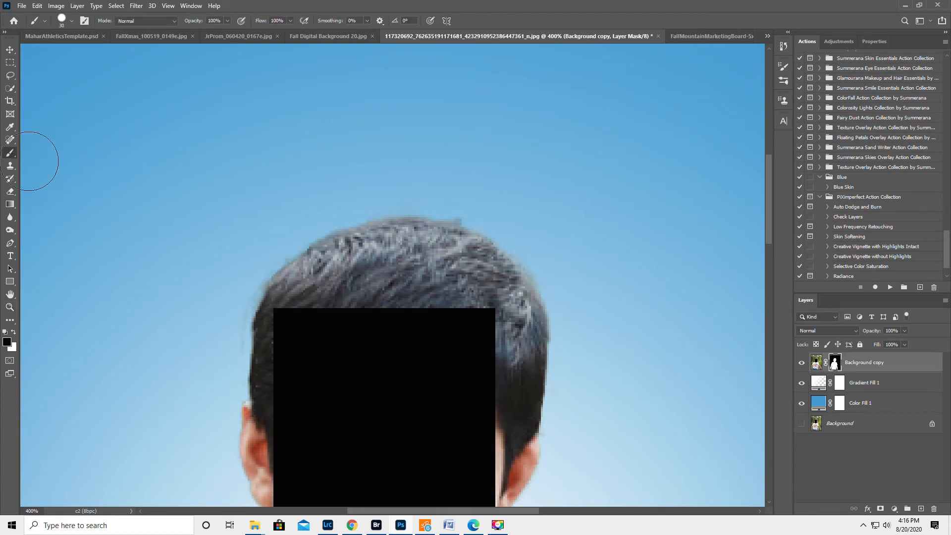
{"action": "key", "text": "bracketleft"}
{"action": "key", "text": "bracketleft"}
{"action": "key", "text": "bracketleft"}
{"action": "key", "text": "bracketleft"}
{"action": "right_click", "coordinate": [311, 284]}
{"action": "left_click_drag", "start_coordinate": [377, 186], "coordinate": [356, 185]}
{"action": "left_click", "coordinate": [329, 6]}
- Paint black on the cutout's layer mask with a very small brush to remove the fringe along the shirt's shoulder edges
{"action": "scroll", "coordinate": [565, 444], "scroll_direction": "down", "scroll_amount": 10}
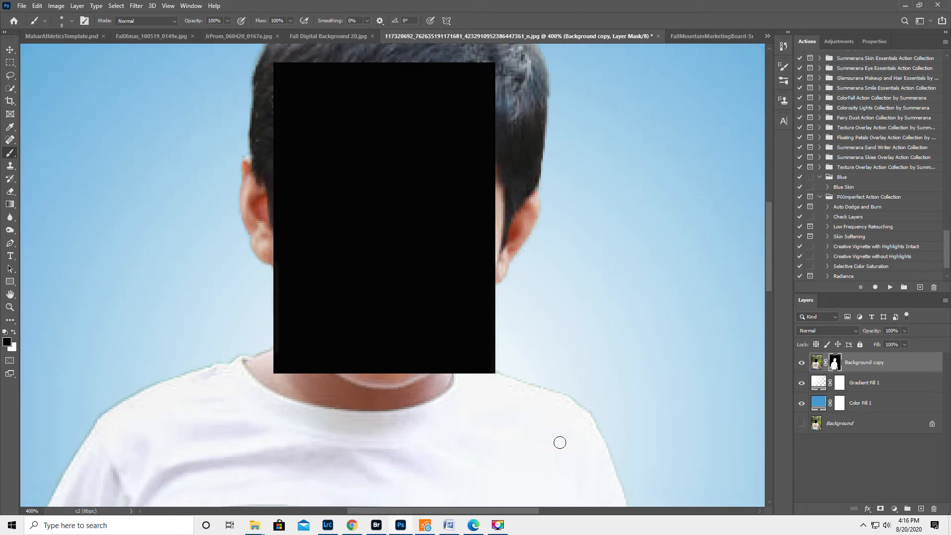
{"action": "scroll", "coordinate": [560, 443], "scroll_direction": "down", "scroll_amount": 5}
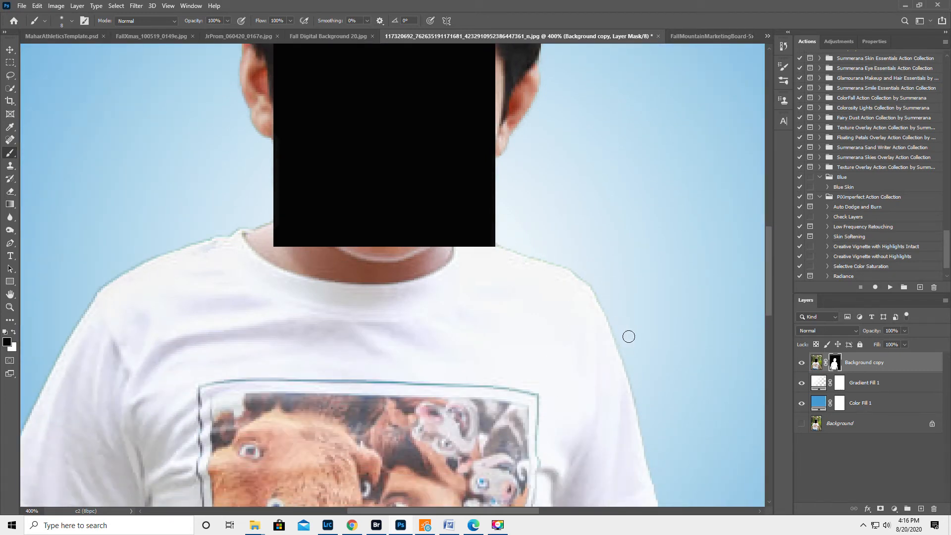
{"action": "key", "text": "bracketleft"}
{"action": "key", "text": "bracketleft"}
{"action": "key", "text": "bracketleft"}
{"action": "key", "text": "bracketleft"}
{"action": "key", "text": "bracketleft"}
{"action": "left_click_drag", "start_coordinate": [164, 251], "coordinate": [118, 275]}
{"action": "key", "text": "x"}
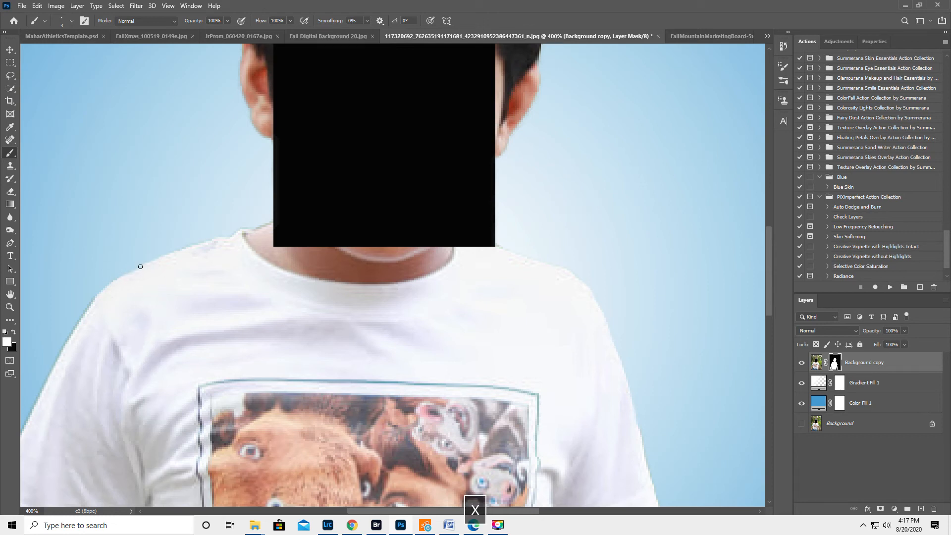
{"action": "key", "text": "x"}
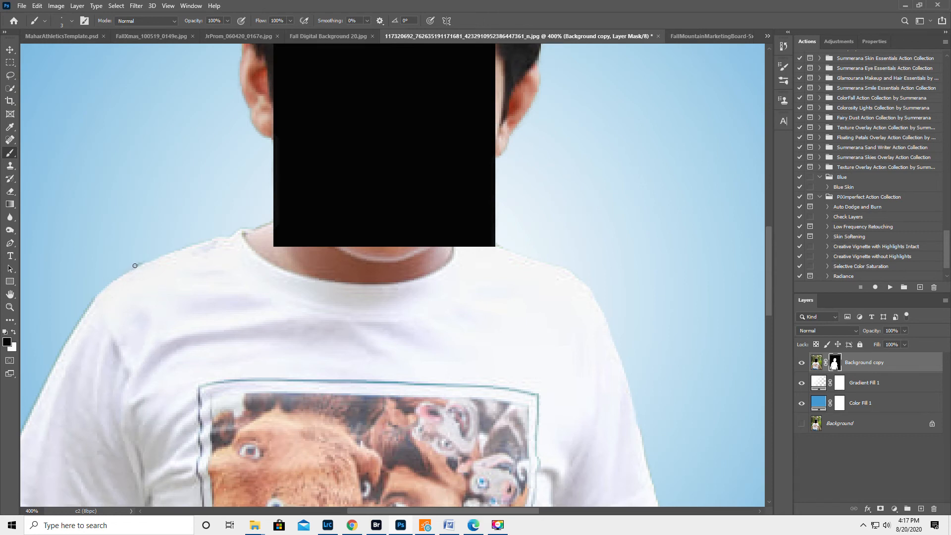
{"action": "left_click", "coordinate": [10, 308]}
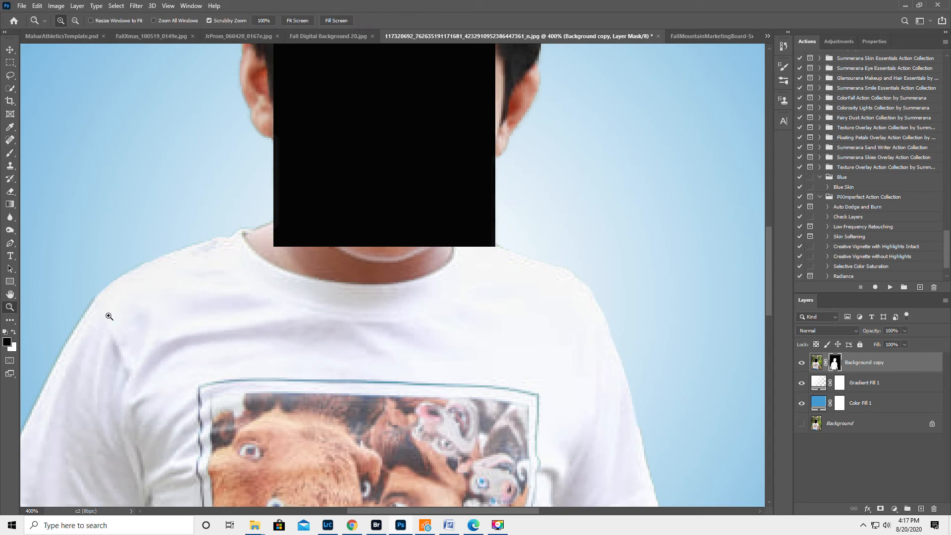
{"action": "left_click", "coordinate": [227, 324], "text": "alt"}
{"action": "left_click", "coordinate": [229, 325], "text": "alt"}
{"action": "left_click", "coordinate": [233, 327], "text": "alt"}
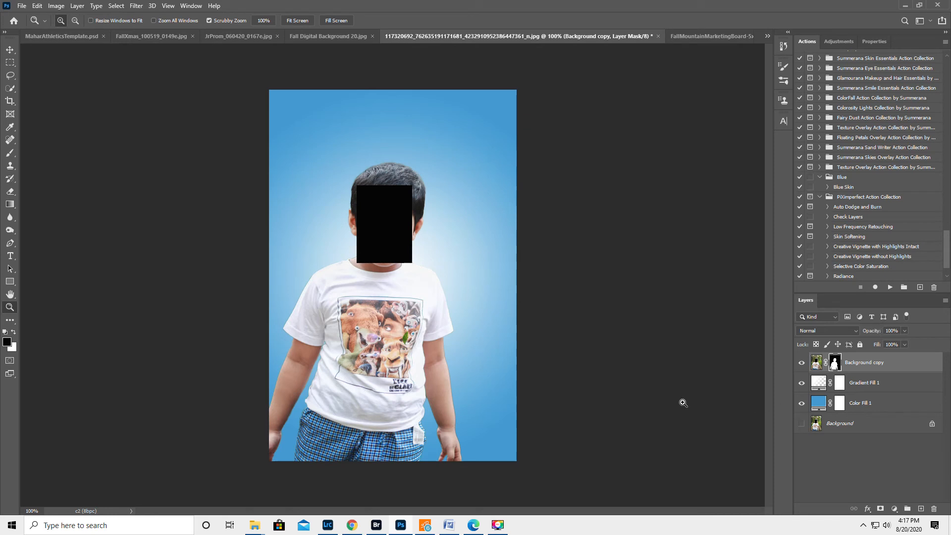
- Flatten the image into a single layer, discarding the hidden original layer
{"action": "left_click", "coordinate": [946, 303]}
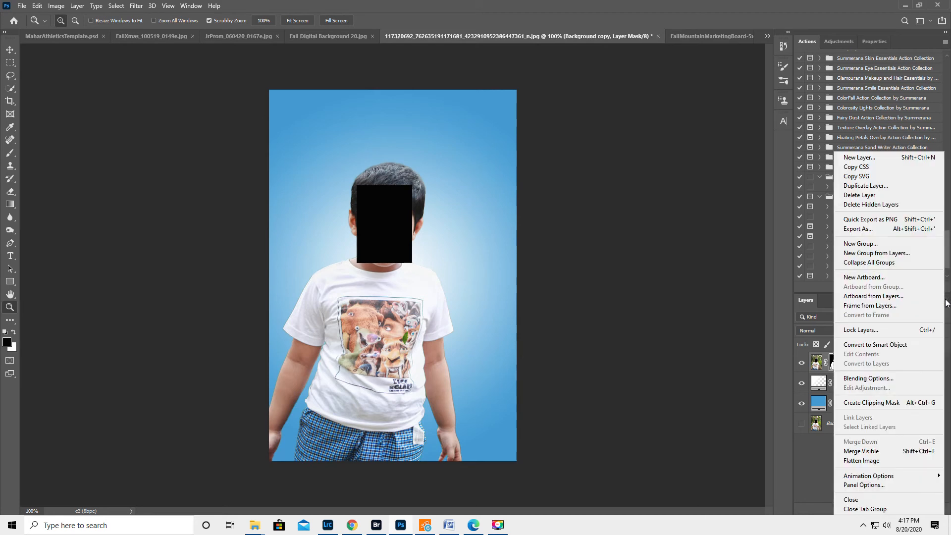
{"action": "left_click", "coordinate": [856, 460]}
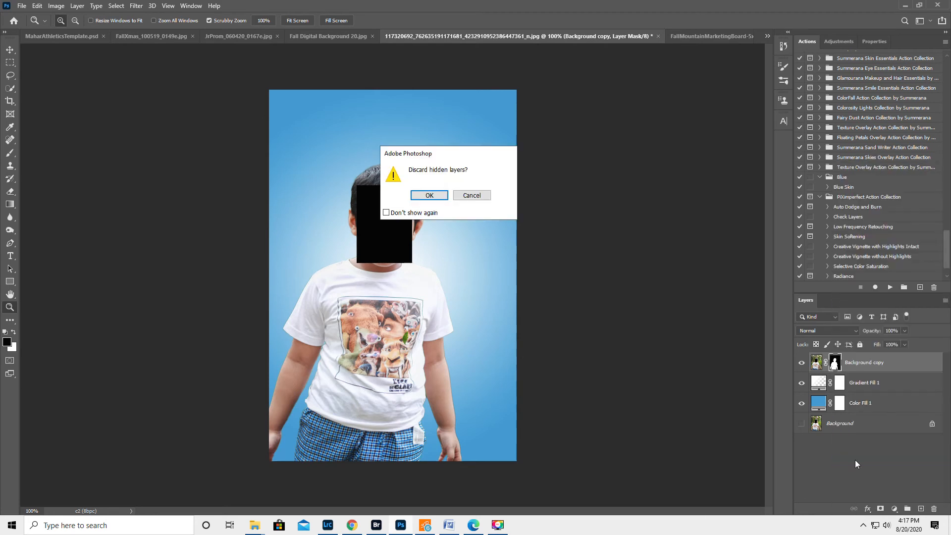
{"action": "left_click", "coordinate": [440, 196]}
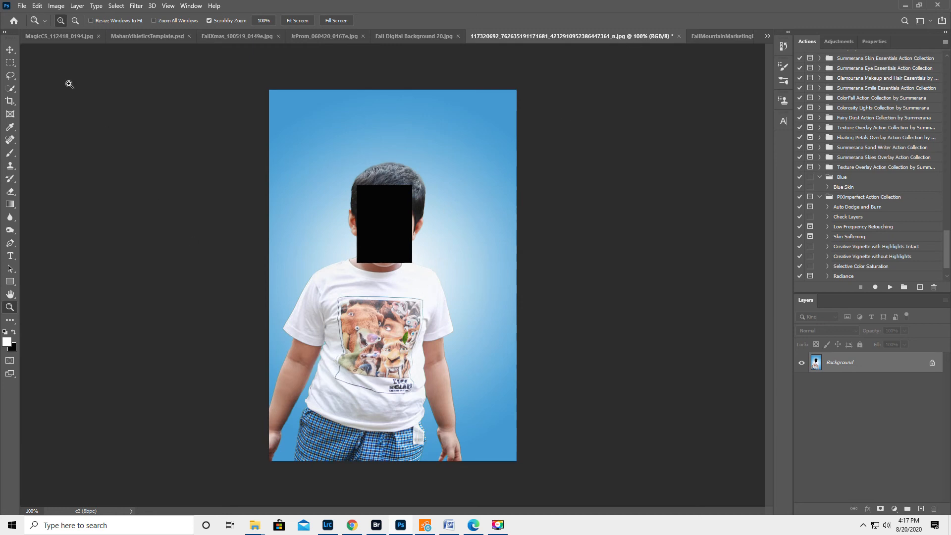
- Save the flattened image with Save As in JPEG format in the Downloads folder, keeping the original file name
{"action": "left_click", "coordinate": [21, 6]}
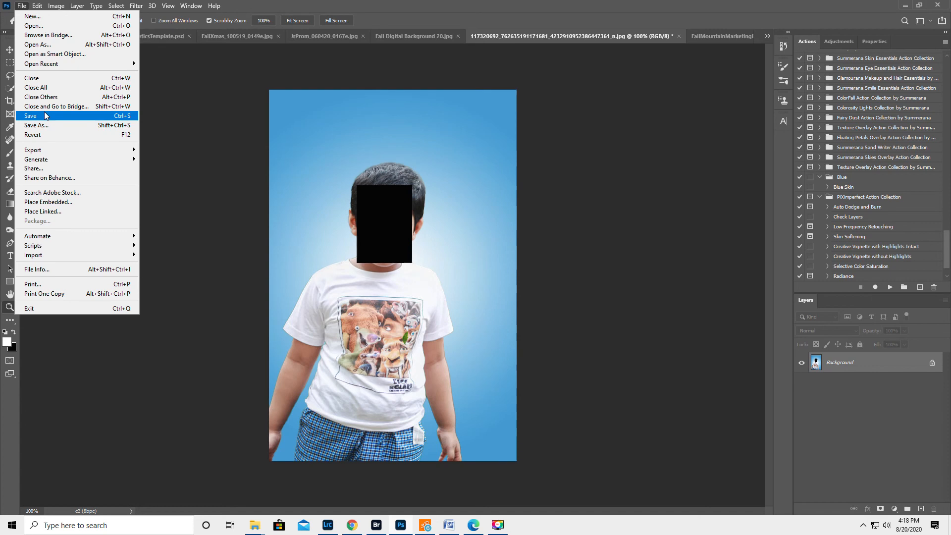
{"action": "left_click", "coordinate": [54, 125]}
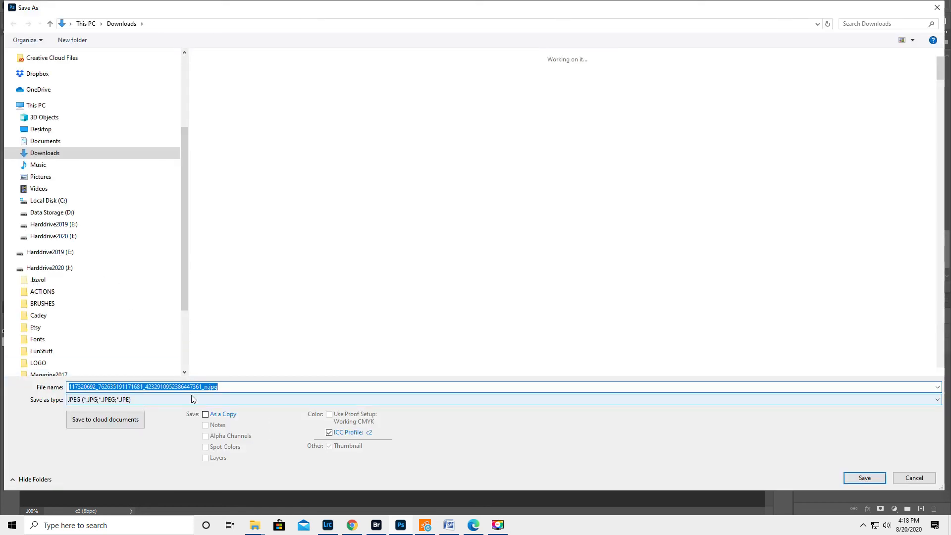
{"action": "left_click", "coordinate": [206, 386]}
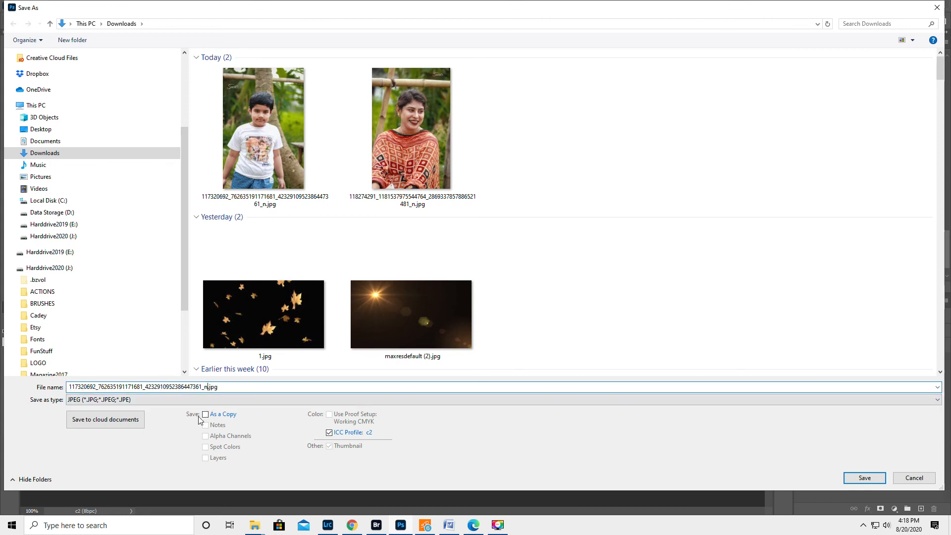
{"action": "type", "text": "e"}
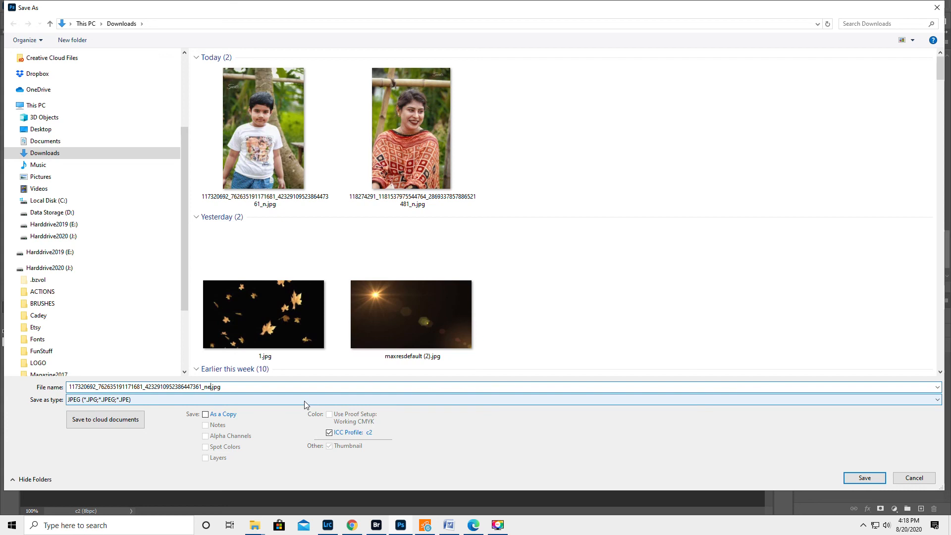
{"action": "key", "text": "BackSpace"}
{"action": "type", "text": "p"}
{"action": "key", "text": "BackSpace"}
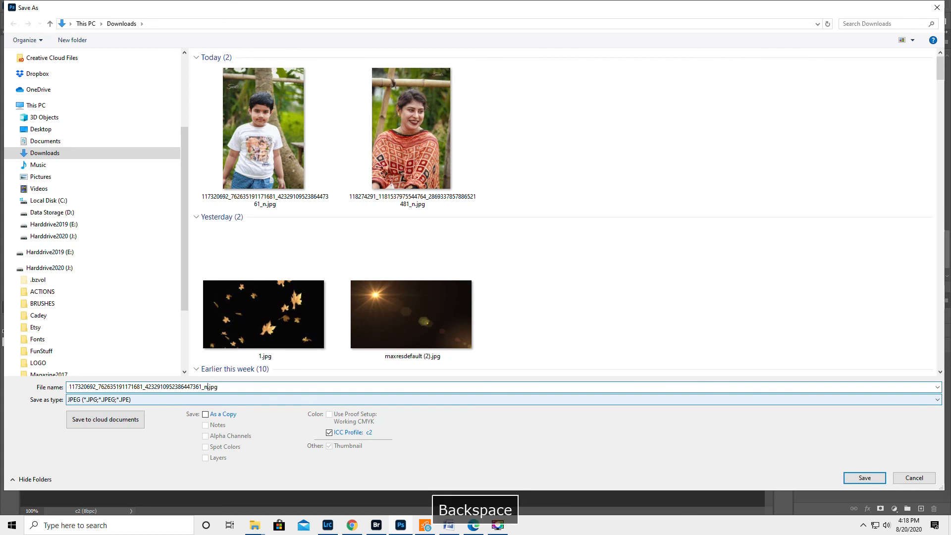
{"action": "key", "text": "Return"}
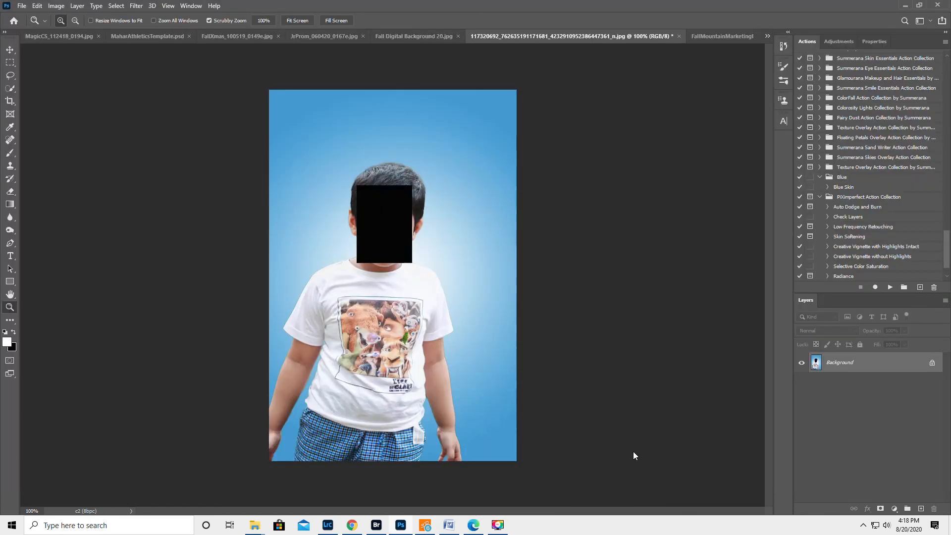